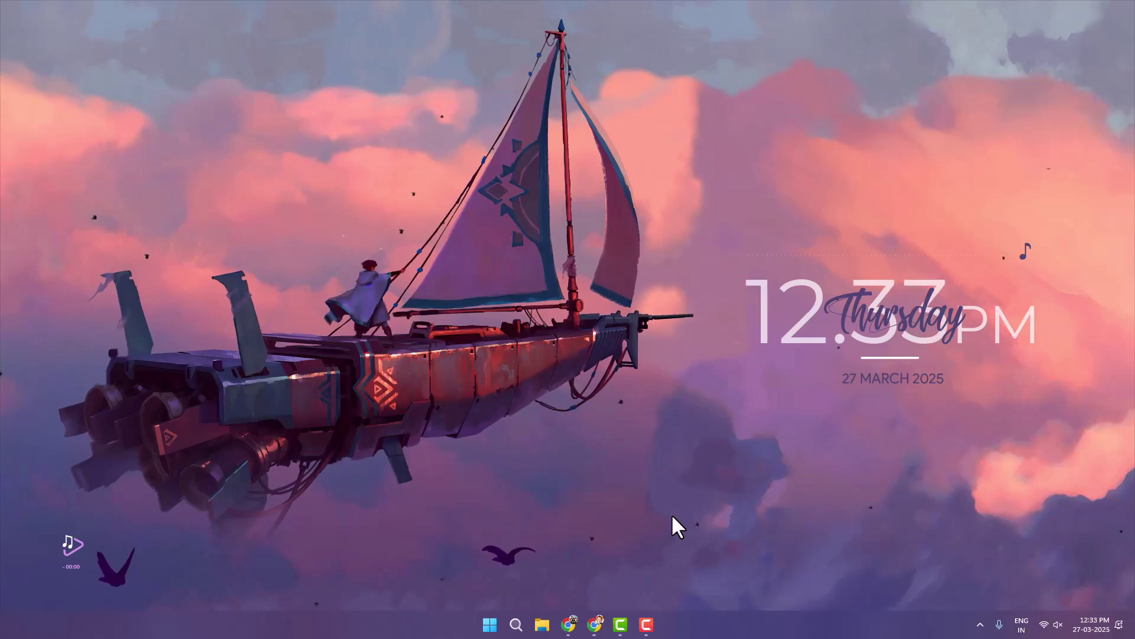
Step: Bring Chrome forward and show the Spicetify 'Getting Started' page with its Windows PowerShell install commands
click(568, 625)
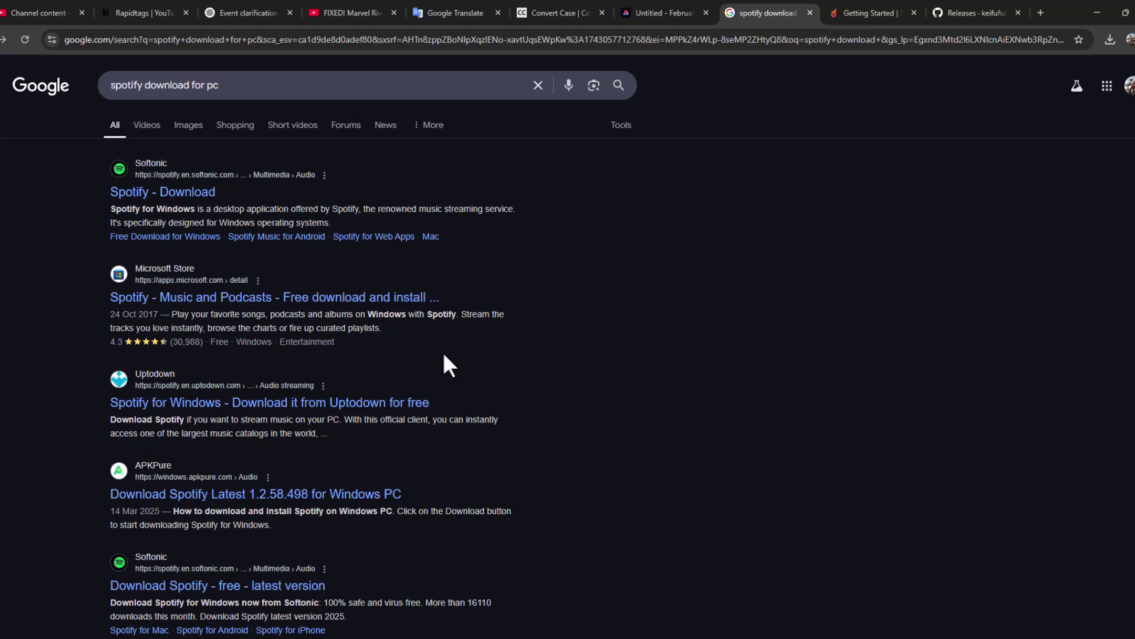
click(874, 17)
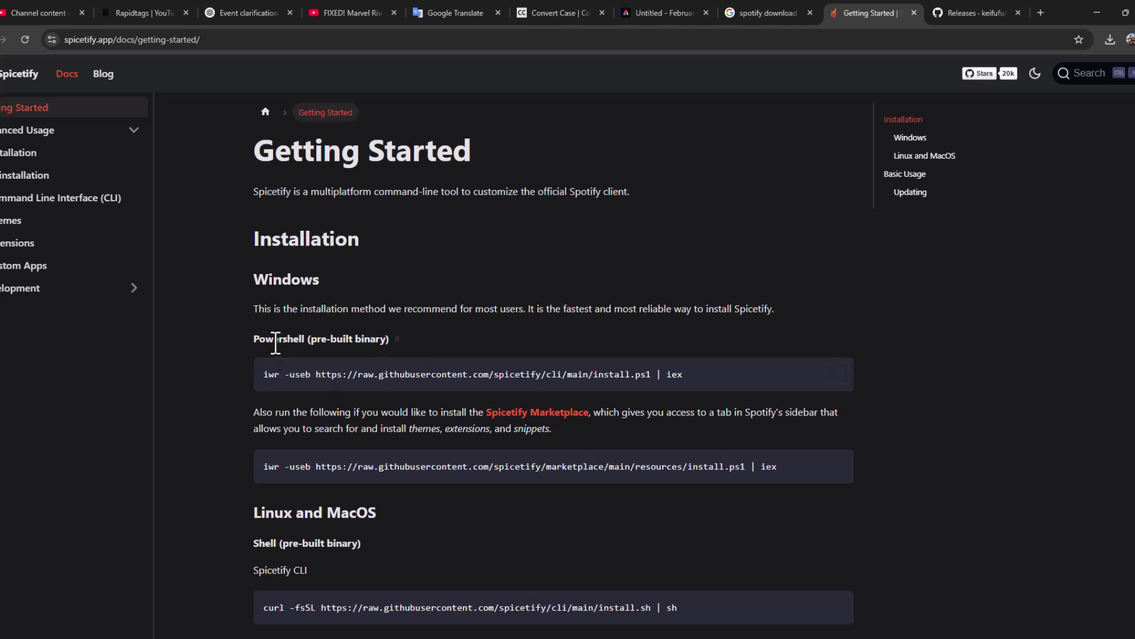
drag(255, 339, 297, 339)
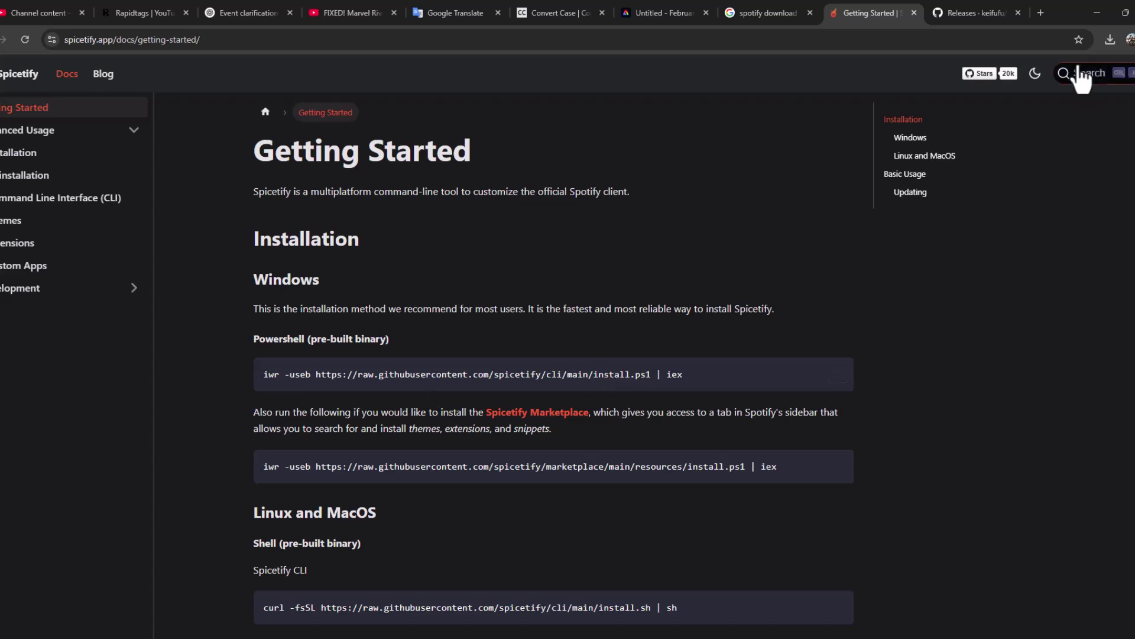
Step: Minimize Chrome, search 'power', and run Windows PowerShell as administrator, approving the permission prompt
click(1096, 13)
click(515, 632)
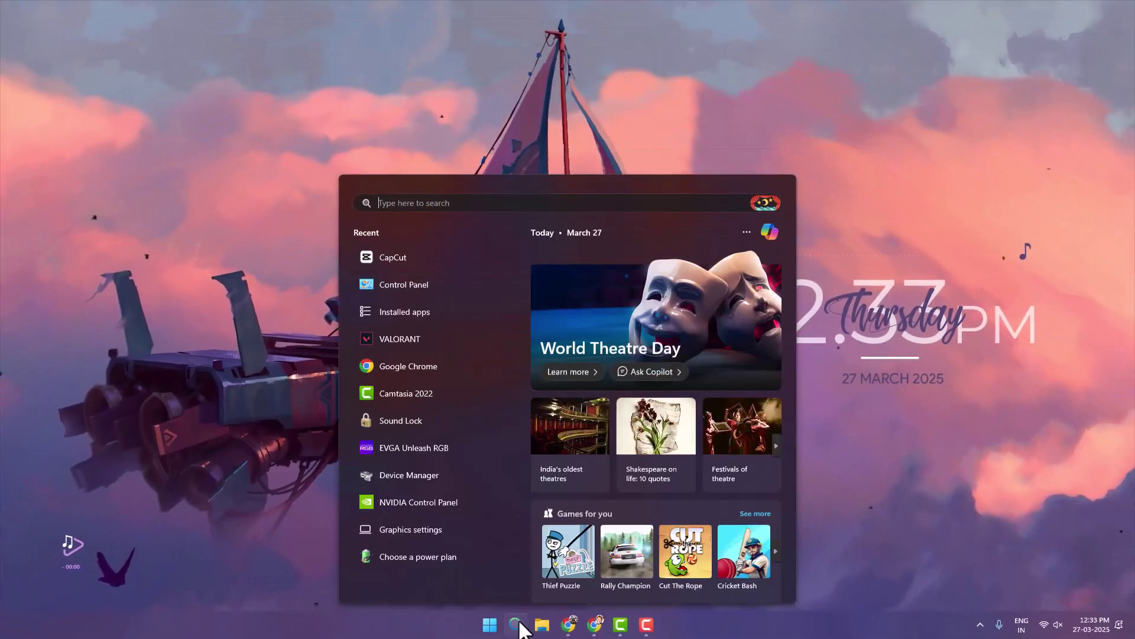
text(power)
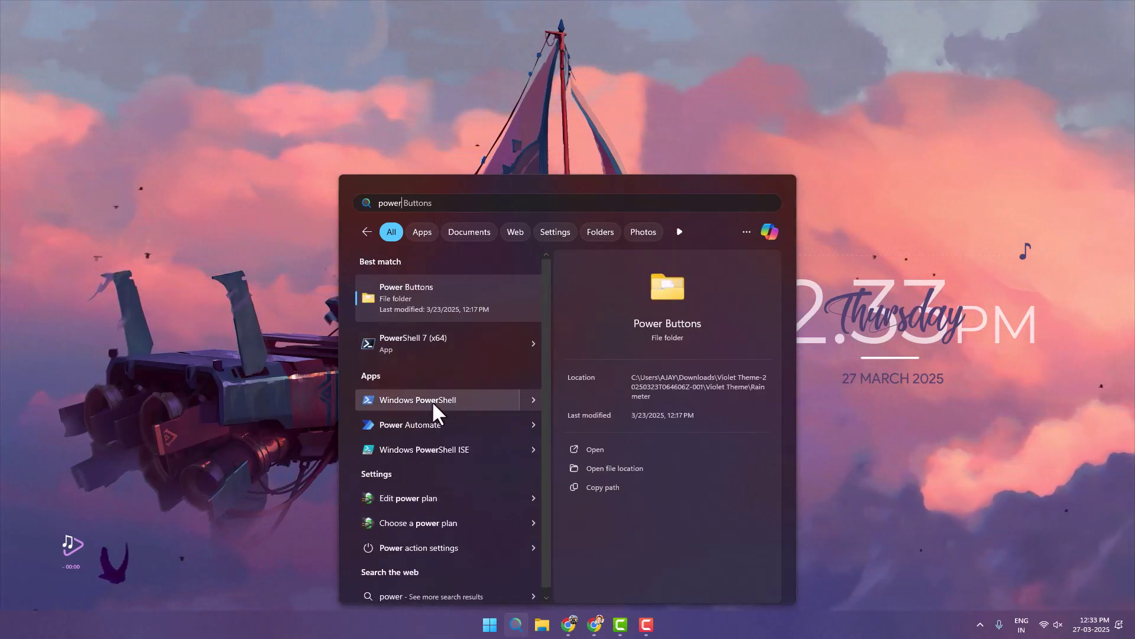
right_click(436, 403)
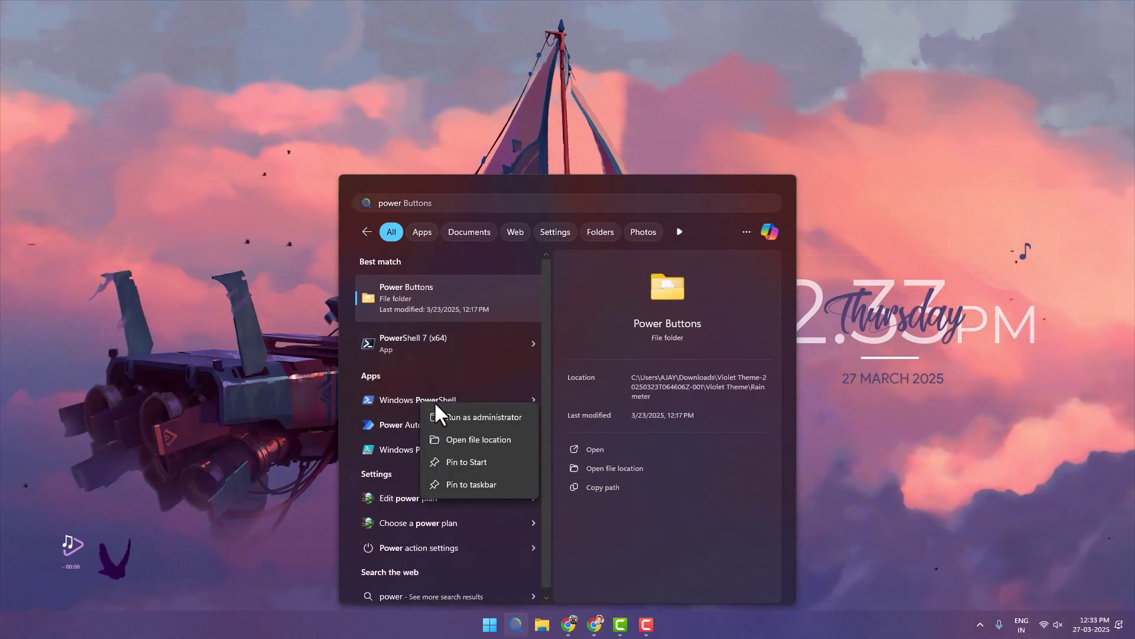
click(468, 417)
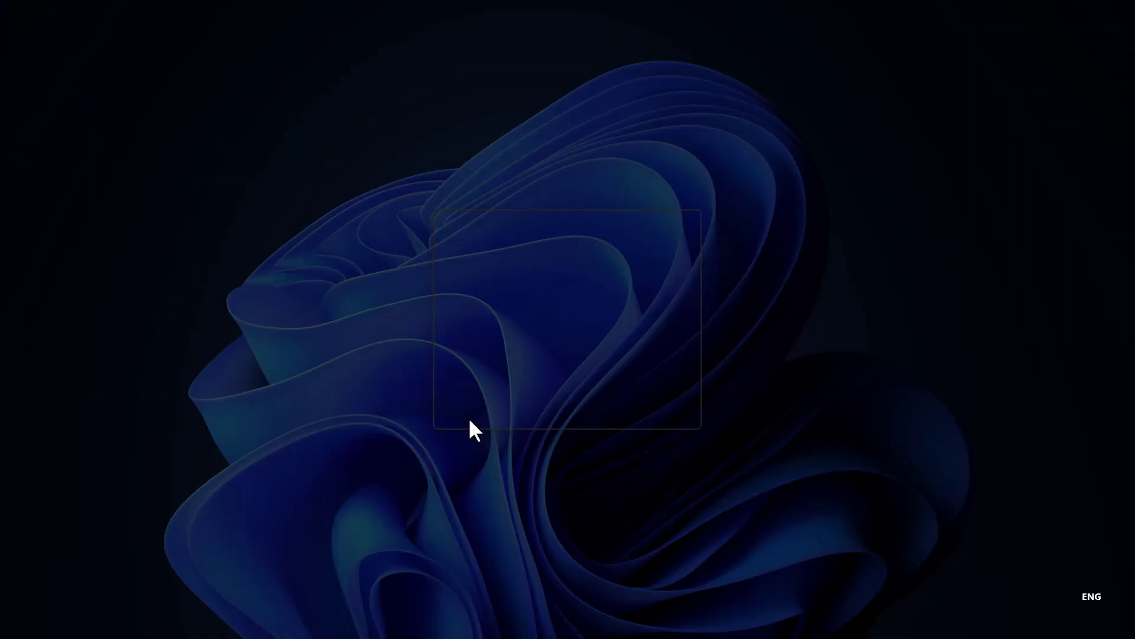
click(469, 417)
Step: Run the pasted Spicetify install command, answering N to both prompts, then close PowerShell
drag(480, 110, 507, 142)
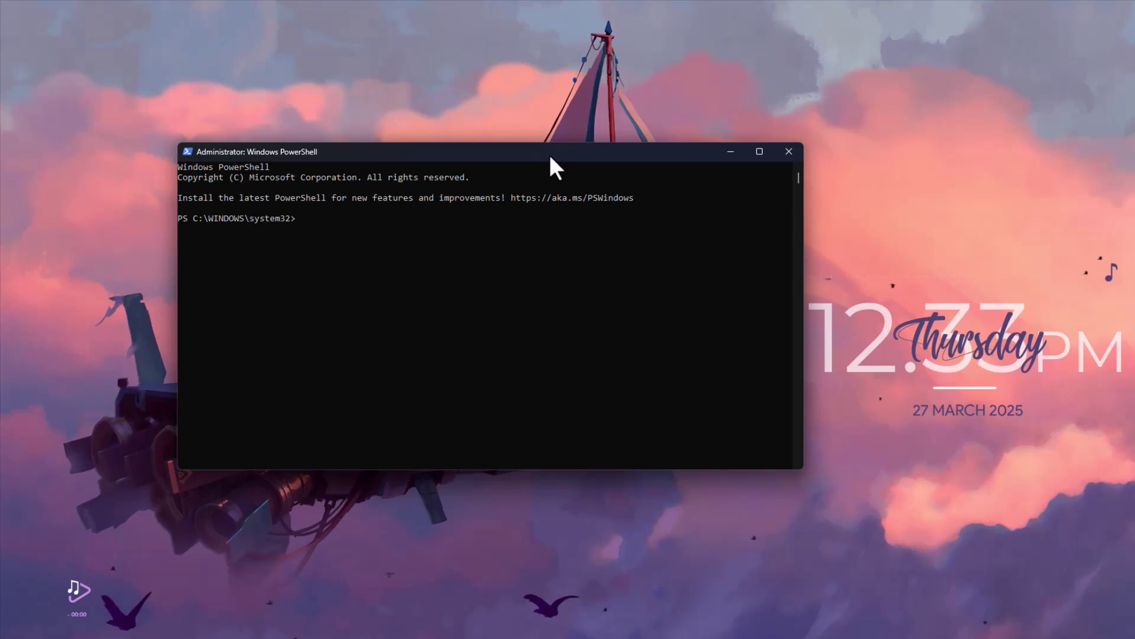
text(iwr -useb https://raw.githubusercontent.com/spicetify/cli/main/install.ps1 | iex)
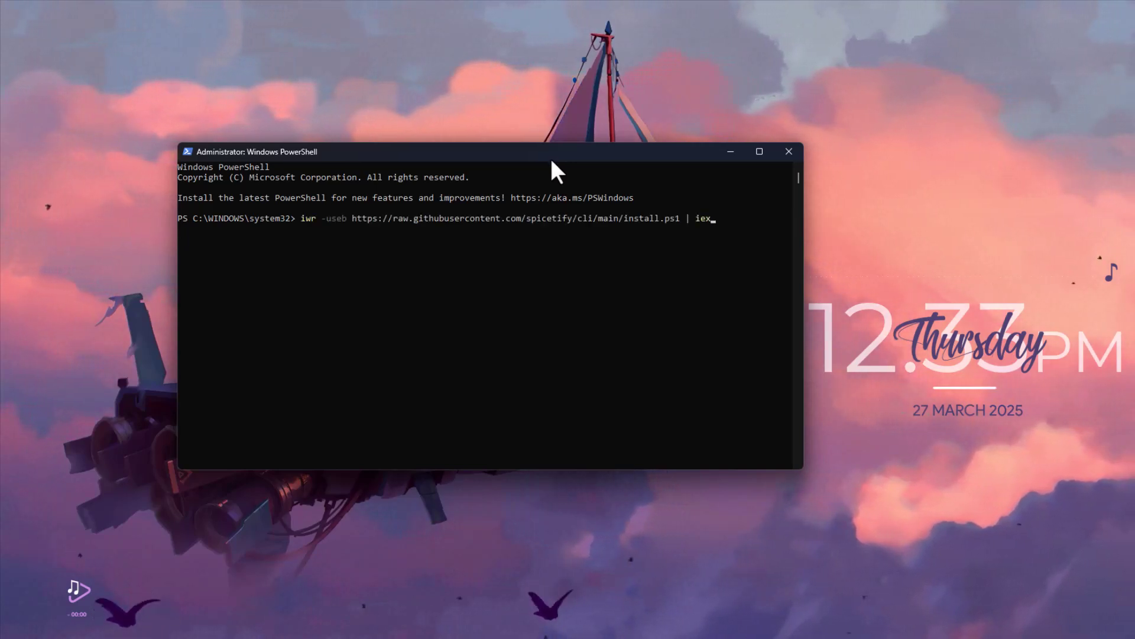
key(Return)
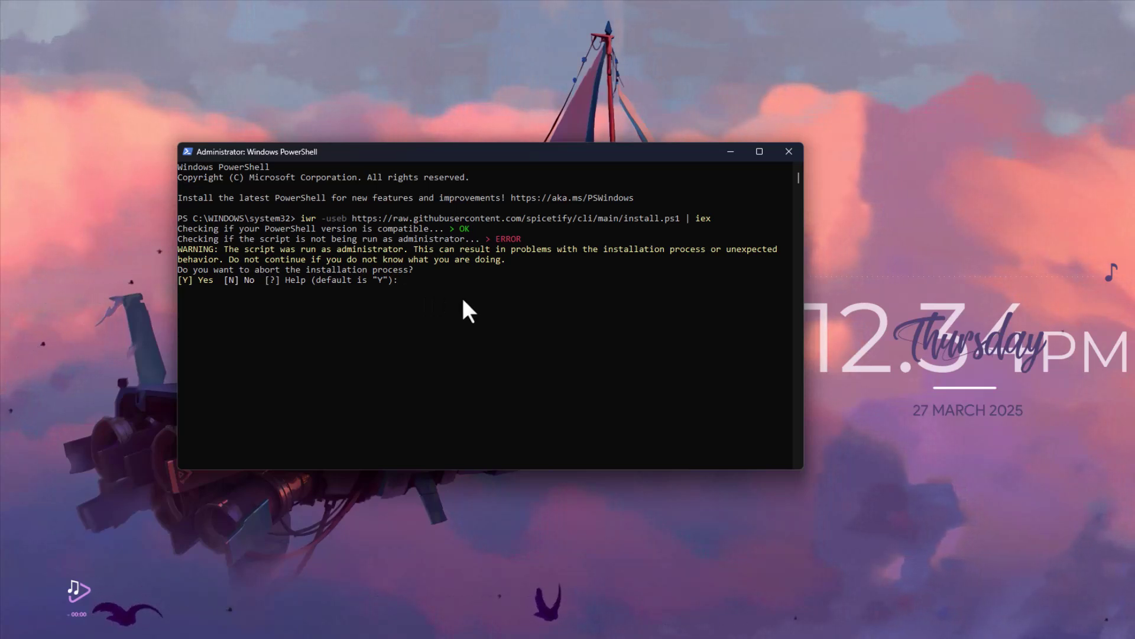
text(N)
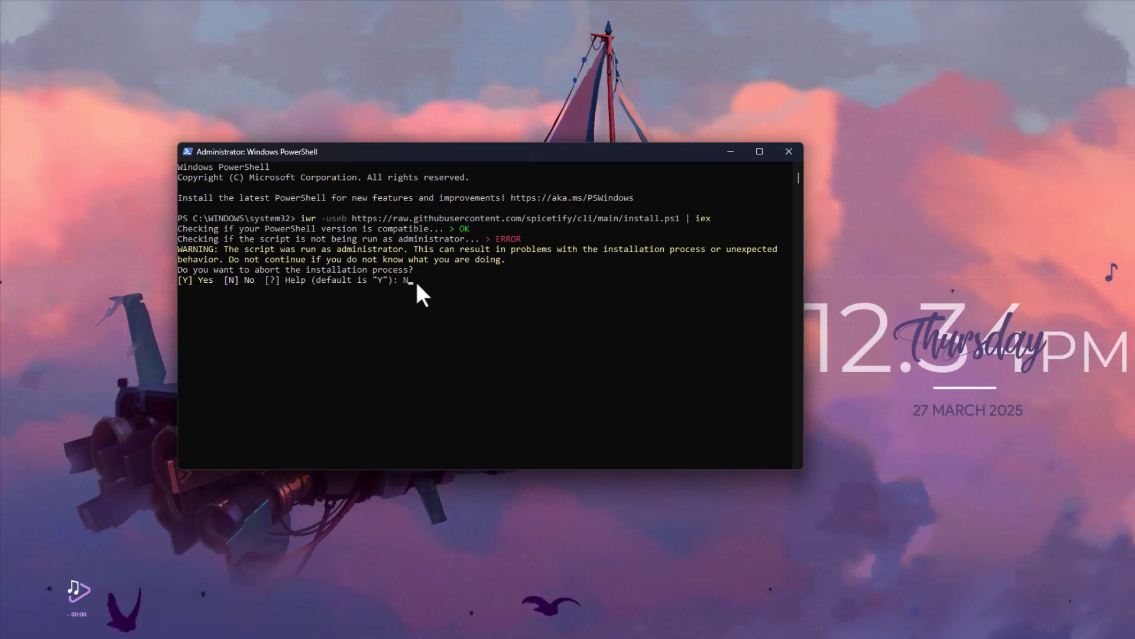
key(Return)
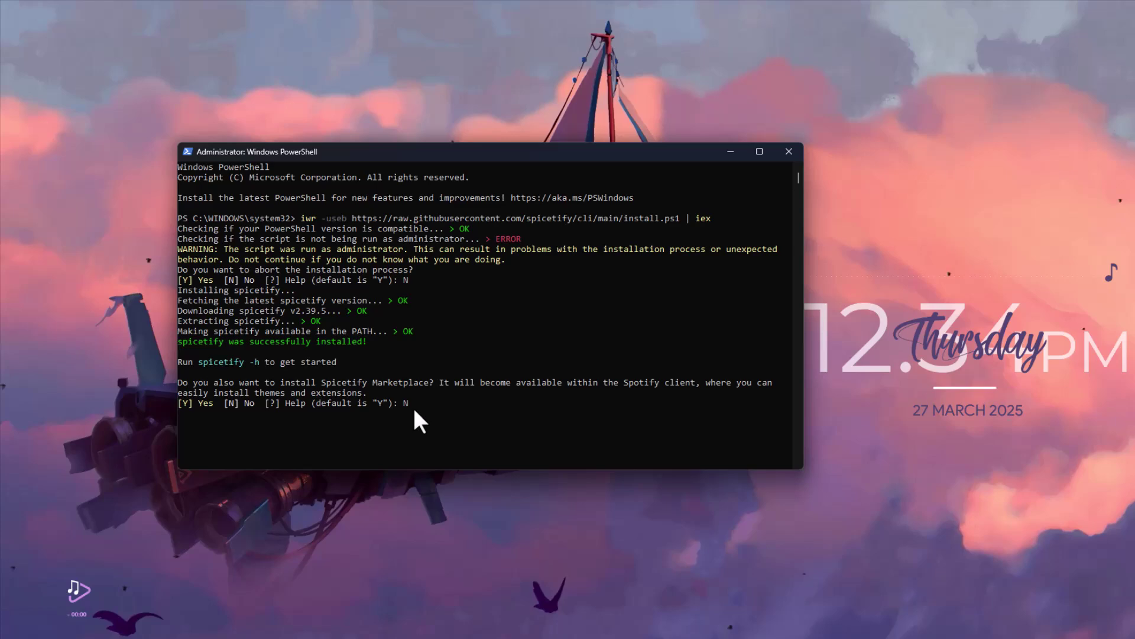
text(N)
key(Return)
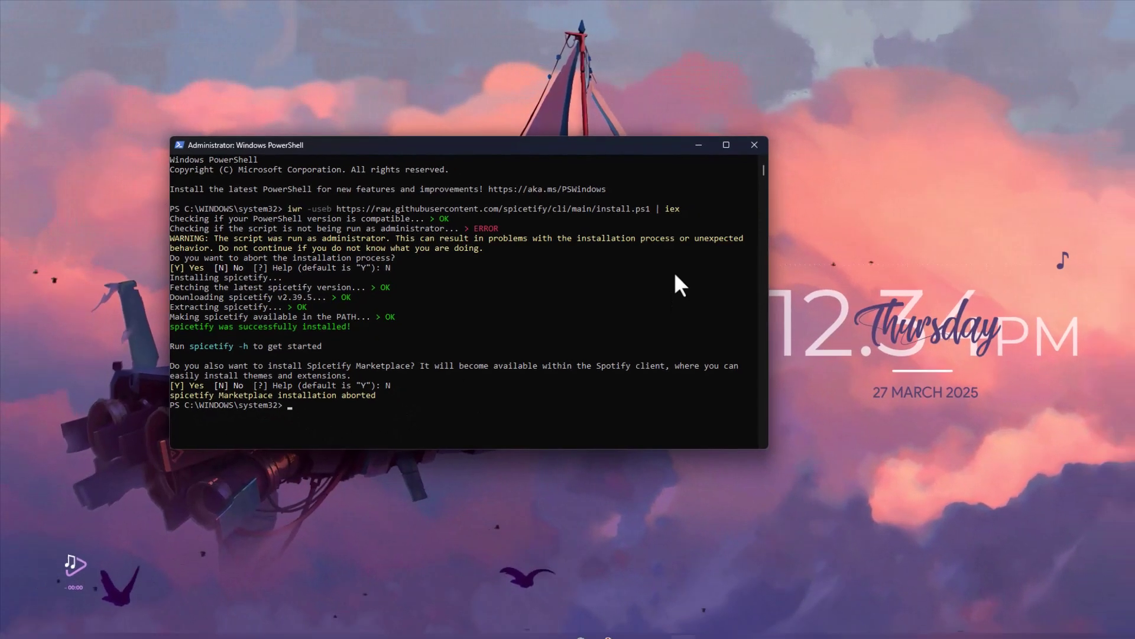
click(754, 145)
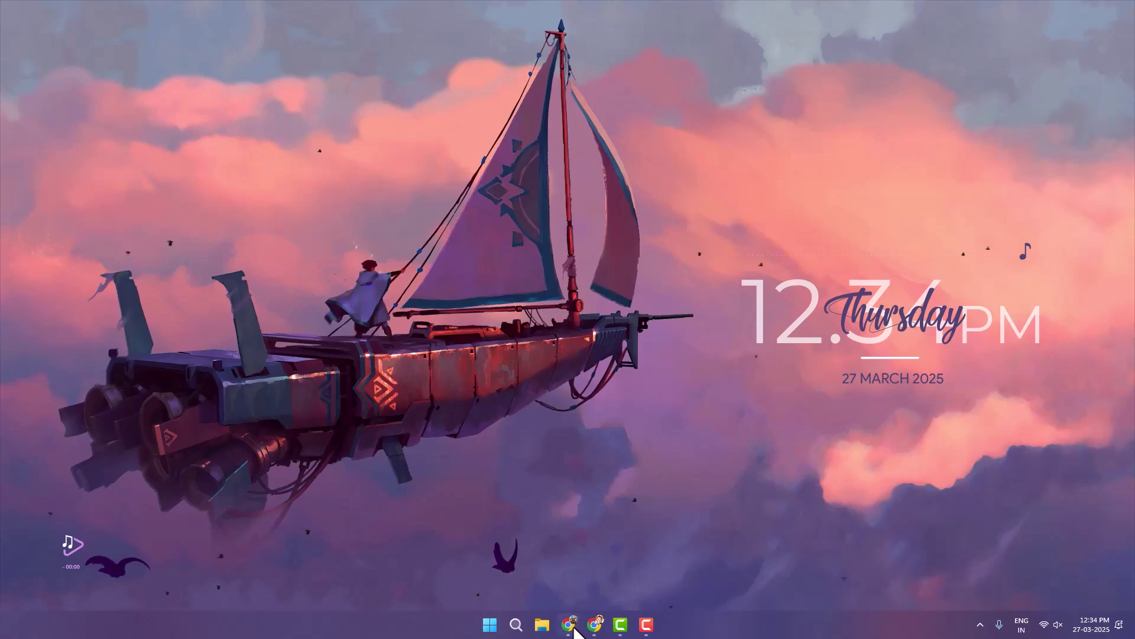
Step: Download the v2.0.7 release from the WebNowPlaying-Rainmeter GitHub Releases page
click(568, 623)
click(925, 20)
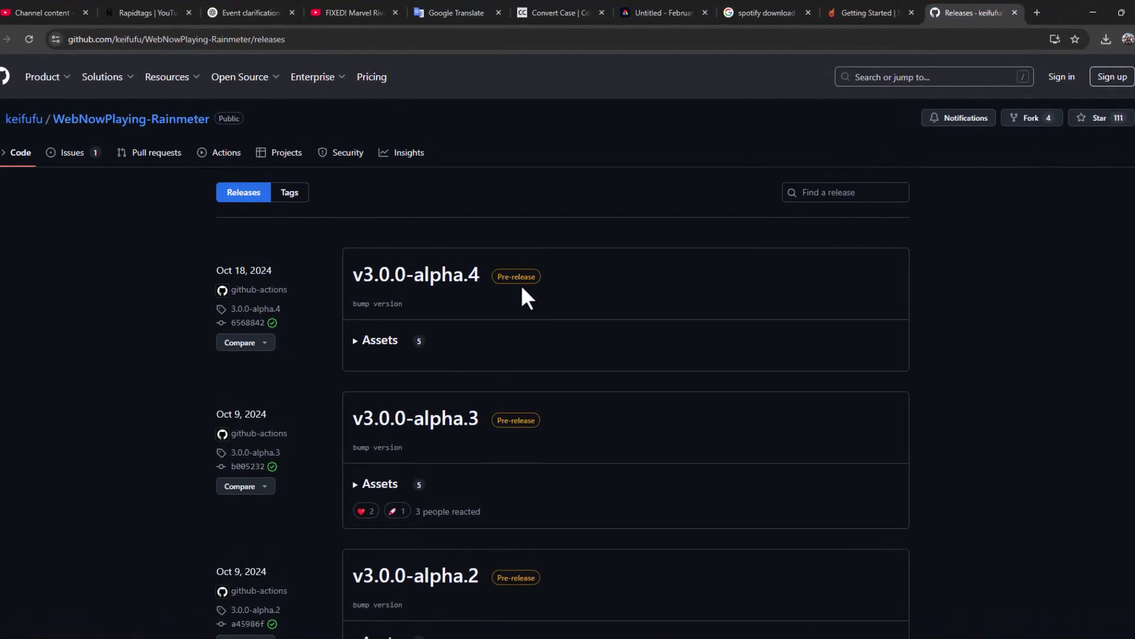
scroll(385, 258, down, 12)
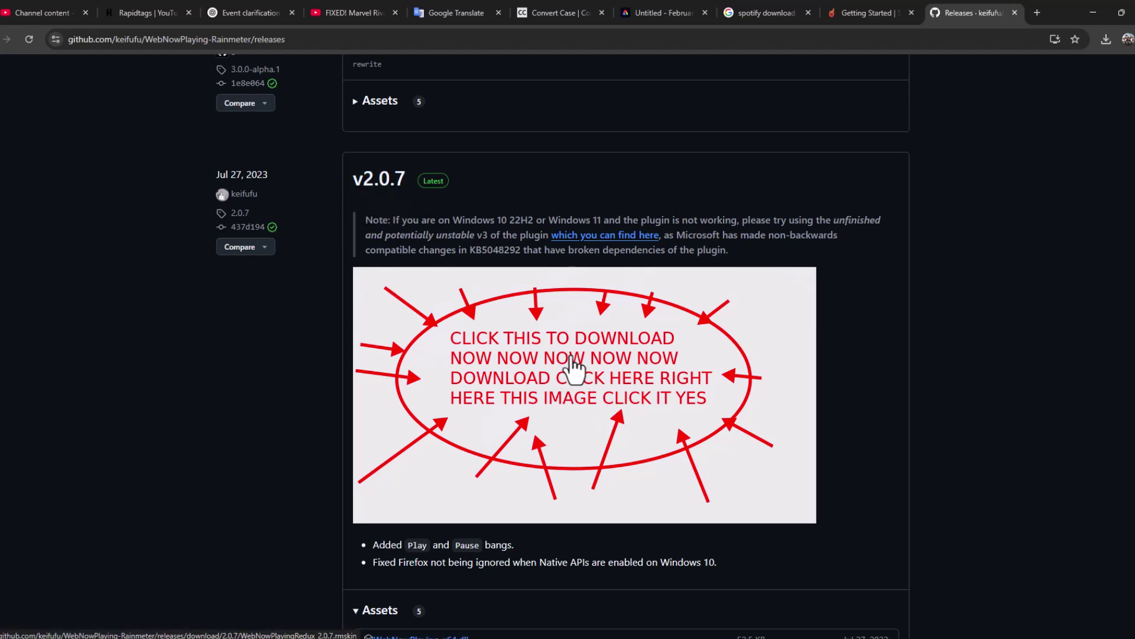
click(573, 369)
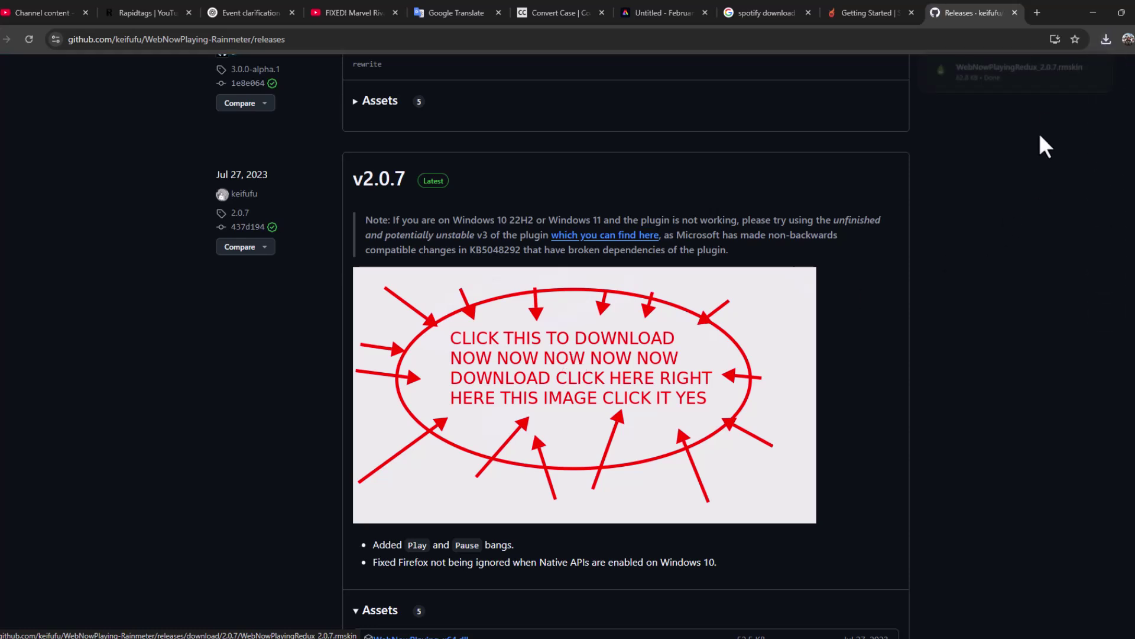
Step: Install WebNowPlayingRedux_2.0.7 through the Rainmeter Skin Installer and minimize Chrome
click(1005, 80)
click(613, 424)
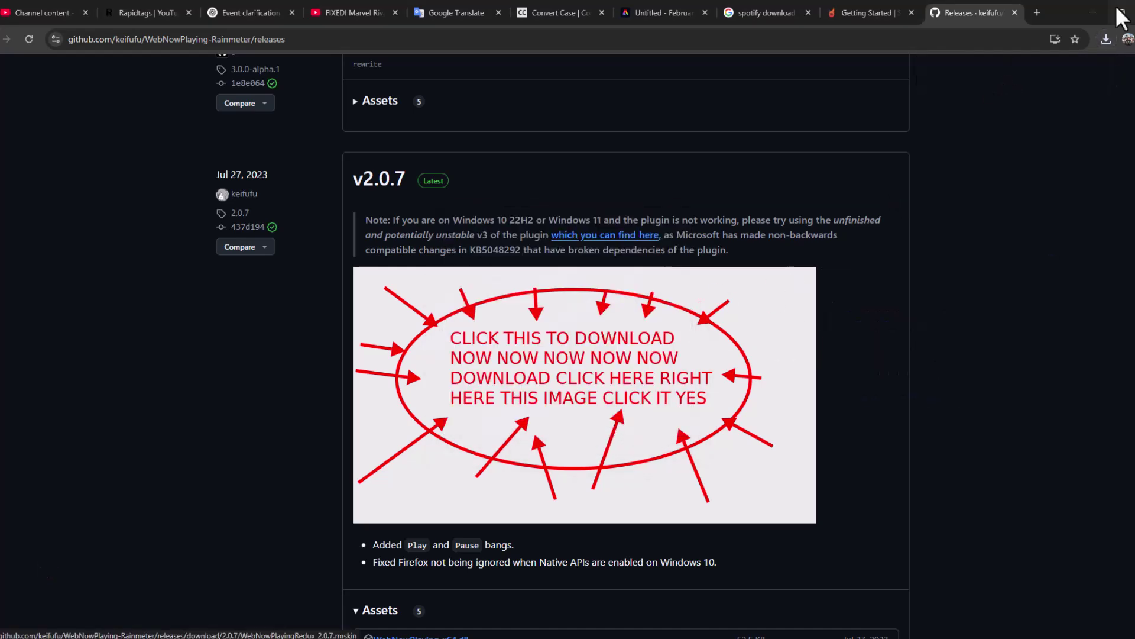
click(1094, 13)
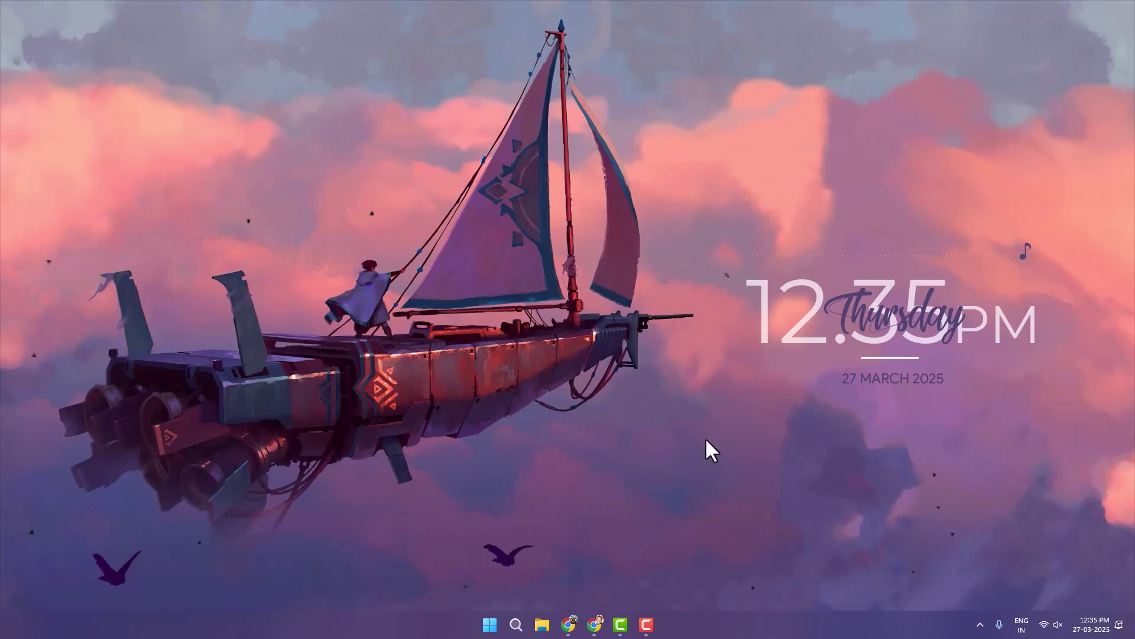
Step: Load Ageo > Song Info > Song Info.ini from Manage Rainmeter and open the skin for editing
click(980, 625)
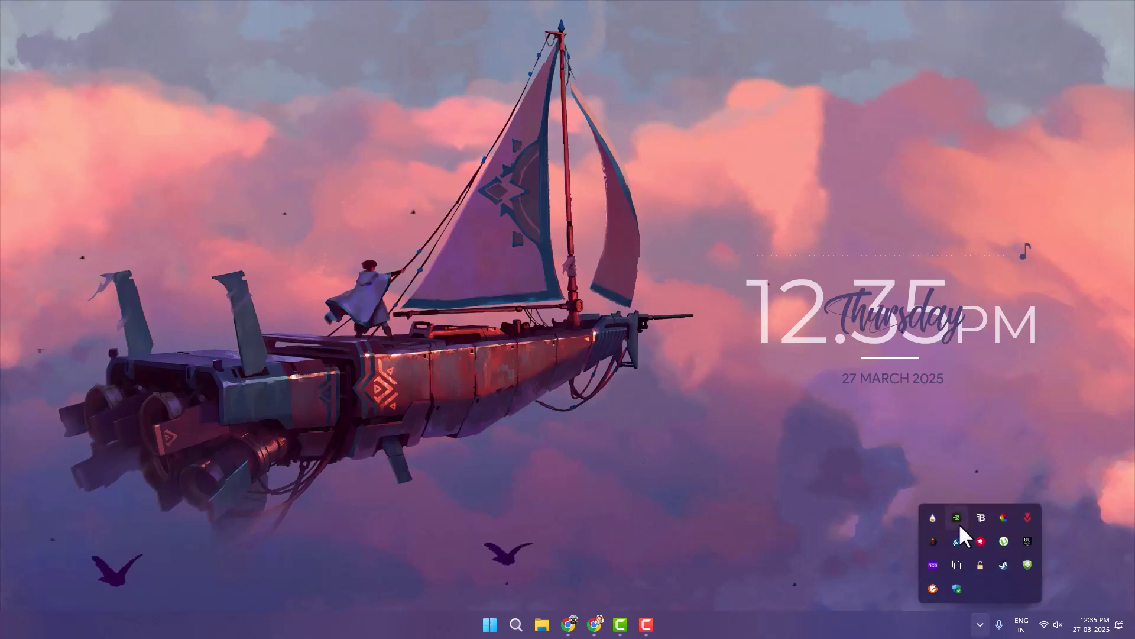
click(933, 531)
double_click(390, 220)
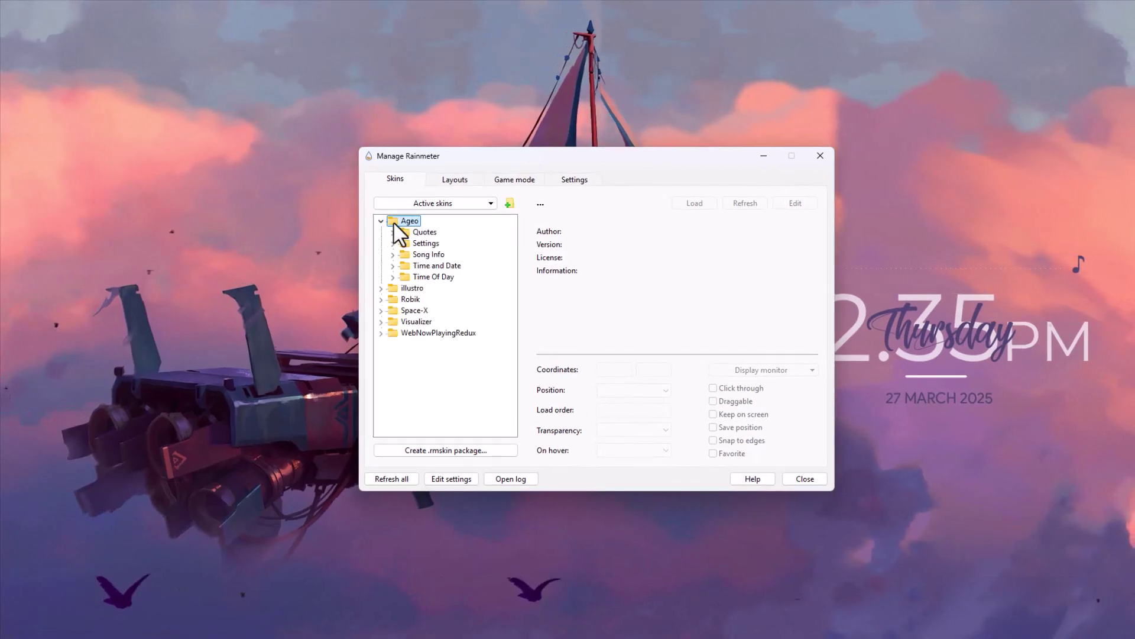
click(408, 266)
click(392, 255)
click(442, 265)
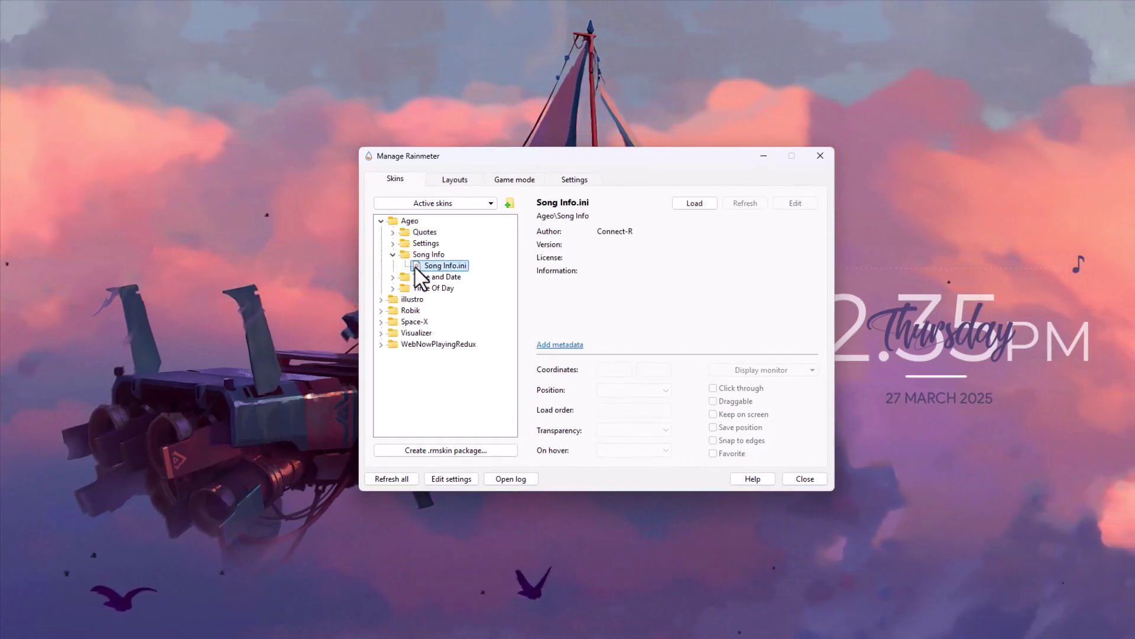
click(693, 204)
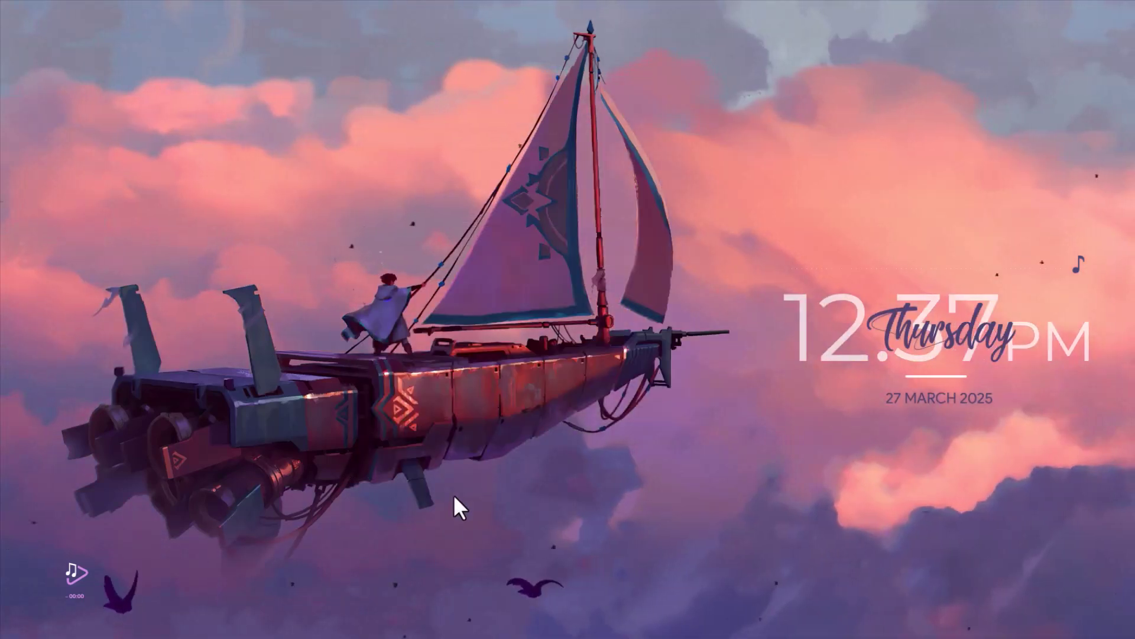
right_click(74, 576)
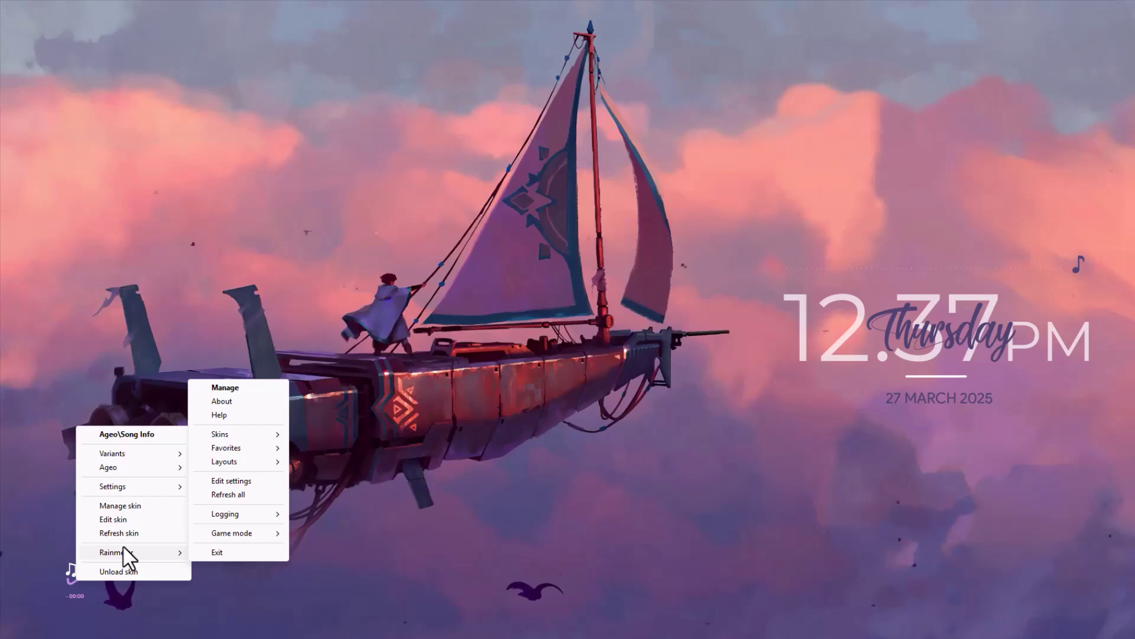
click(139, 523)
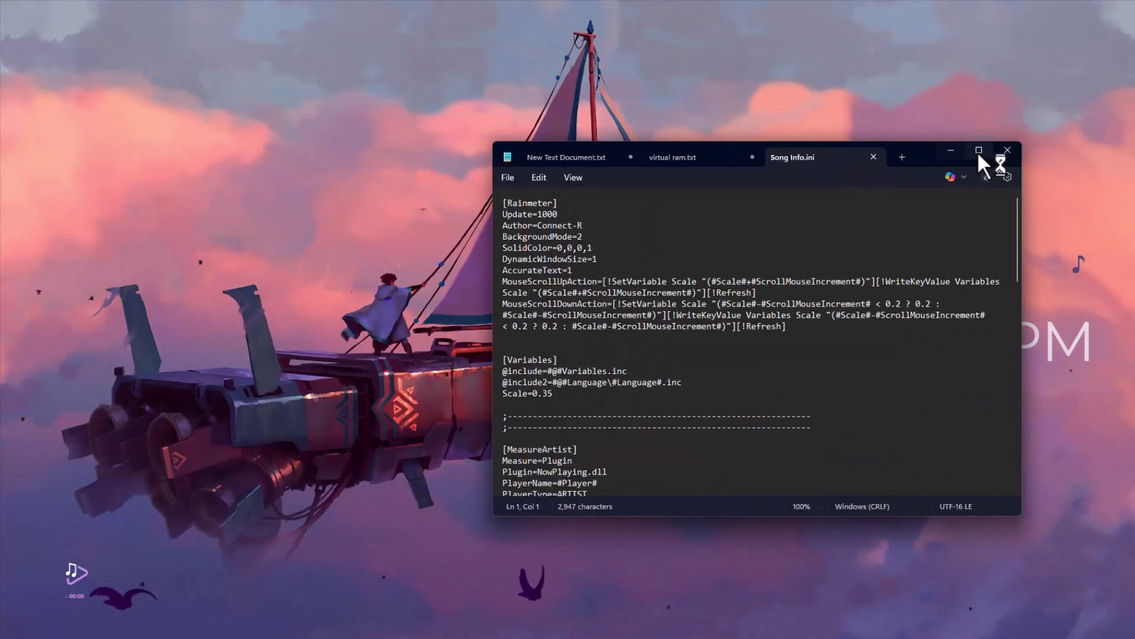
Step: Maximize Notepad and change the MeasureArtist Plugin from NowPlaying.dll to WebNowPlaying
click(993, 157)
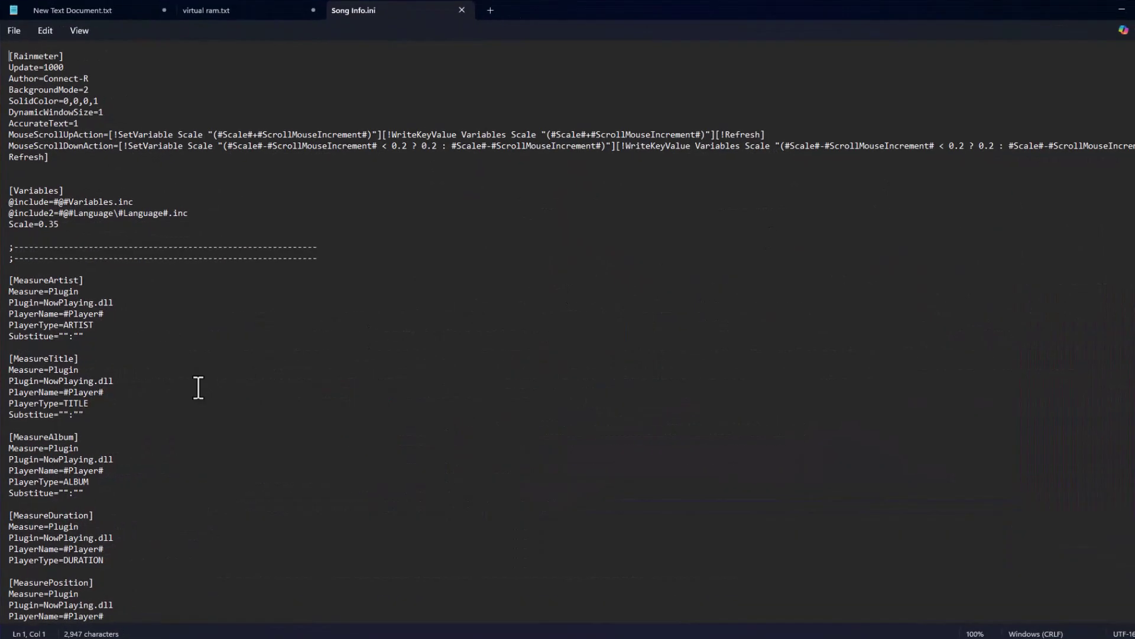
triple_click(90, 279)
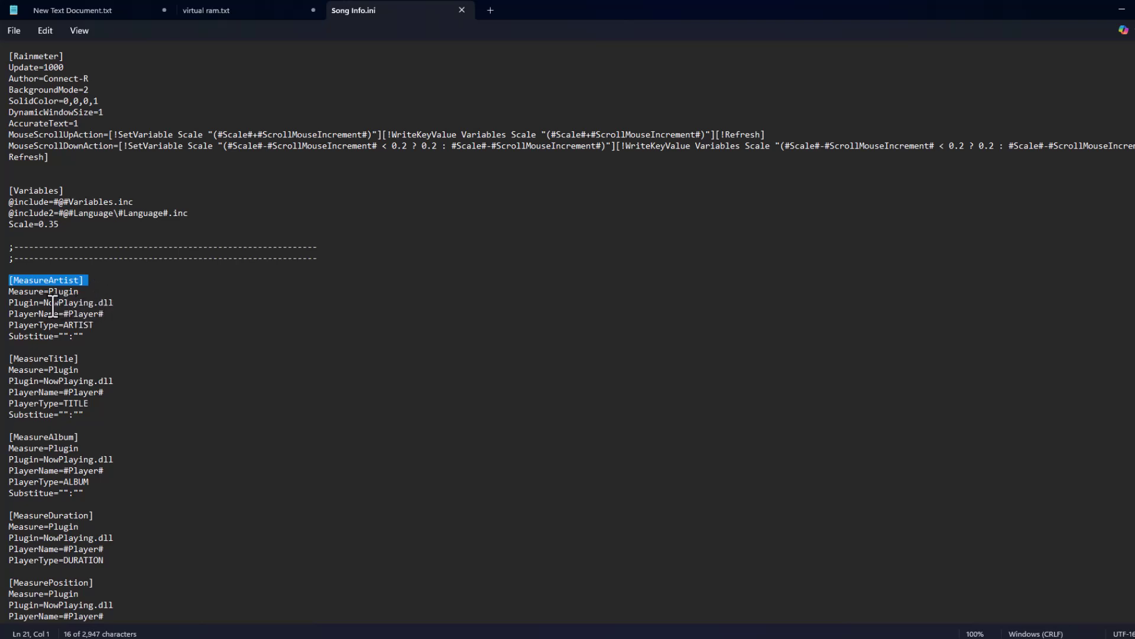
drag(44, 306, 154, 300)
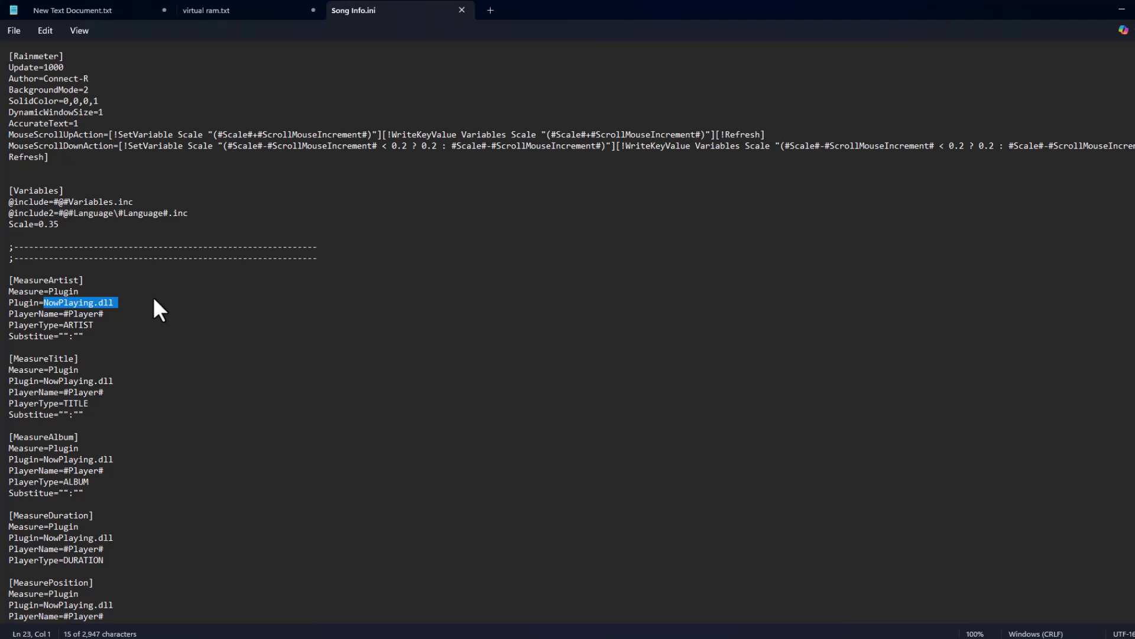
text(W)
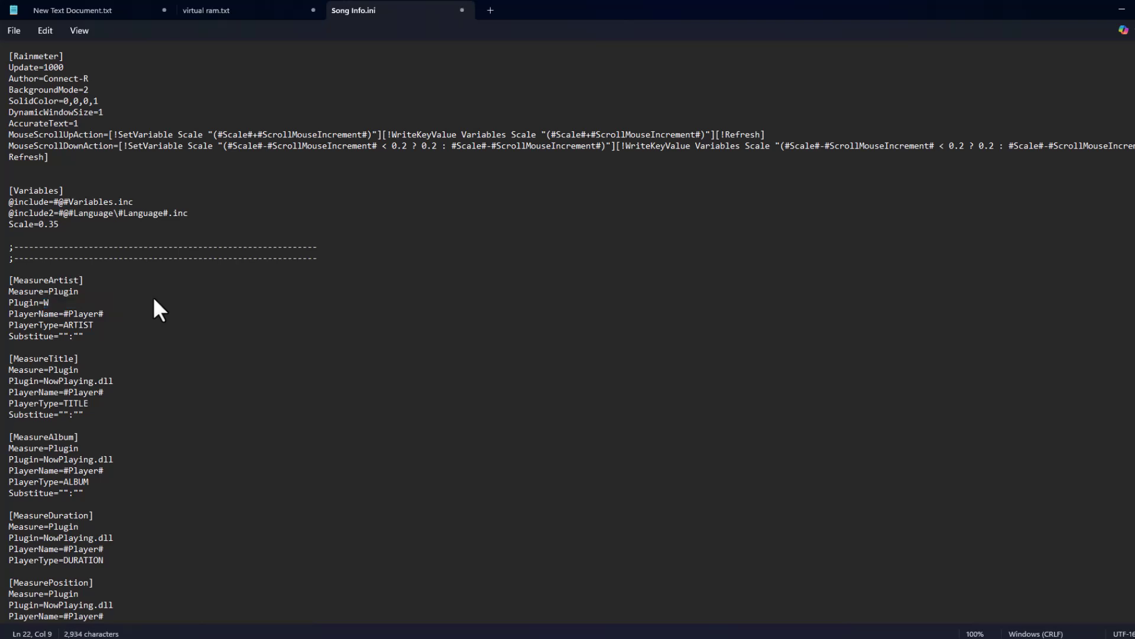
text(ebNowPlaying)
Step: Copy WebNowPlaying and paste it over NowPlaying.dll in the MeasureTitle Plugin line
drag(45, 304, 112, 305)
right_click(96, 304)
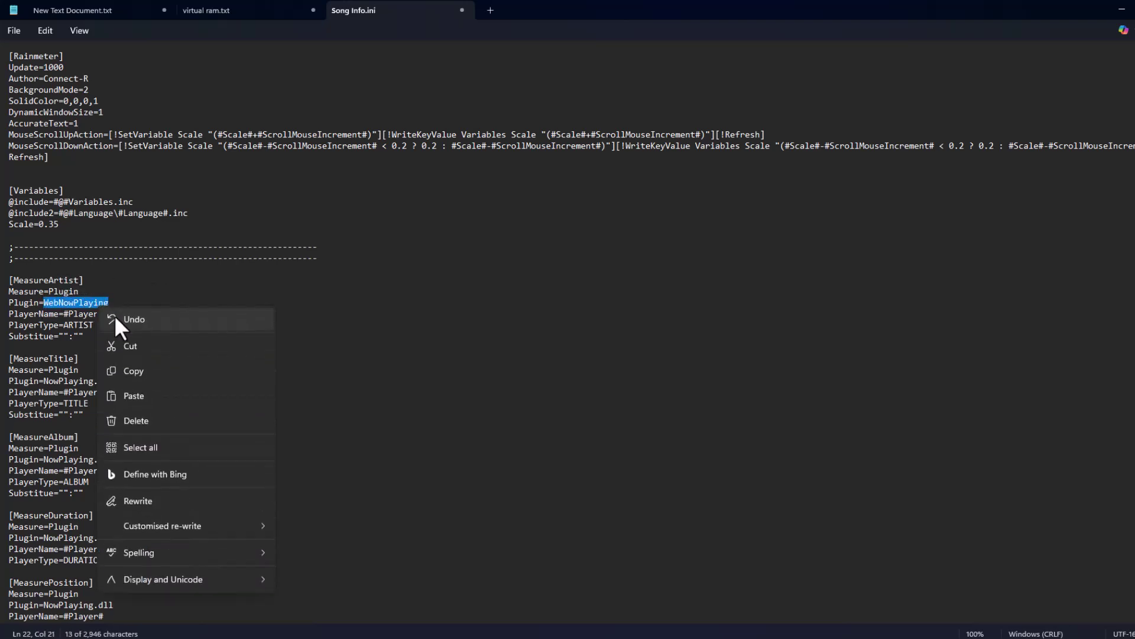
click(140, 369)
drag(9, 359, 119, 386)
right_click(112, 382)
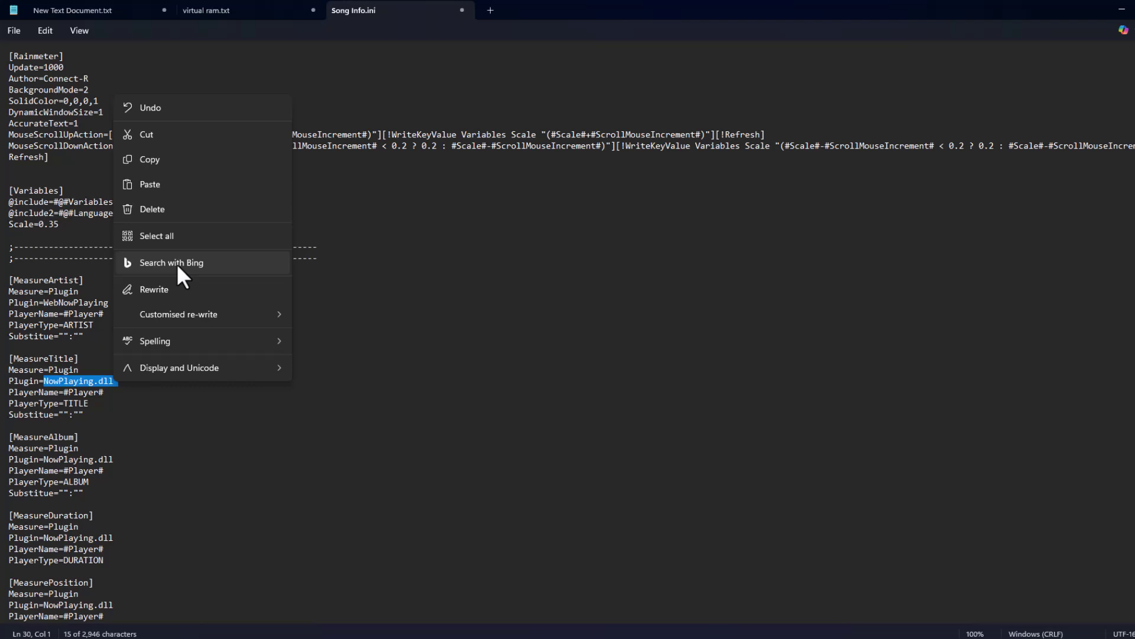
click(173, 185)
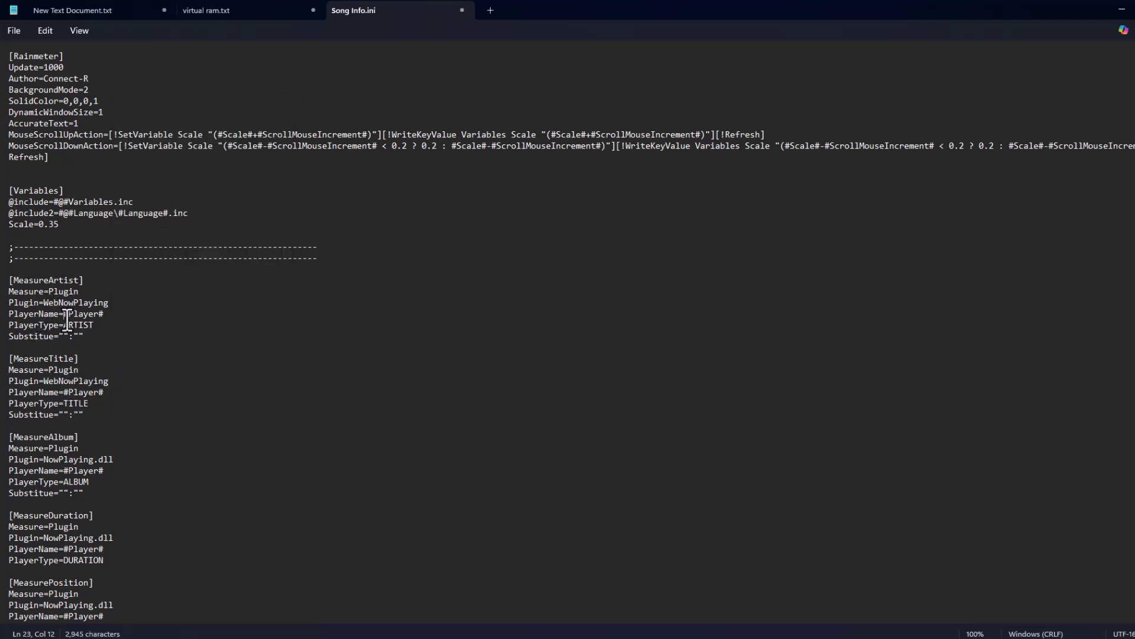
Step: Replace #Player# with Spotify on the artist and title PlayerName lines, then save Song Info.ini
drag(65, 314, 113, 315)
text(Spotif)
drag(66, 314, 101, 314)
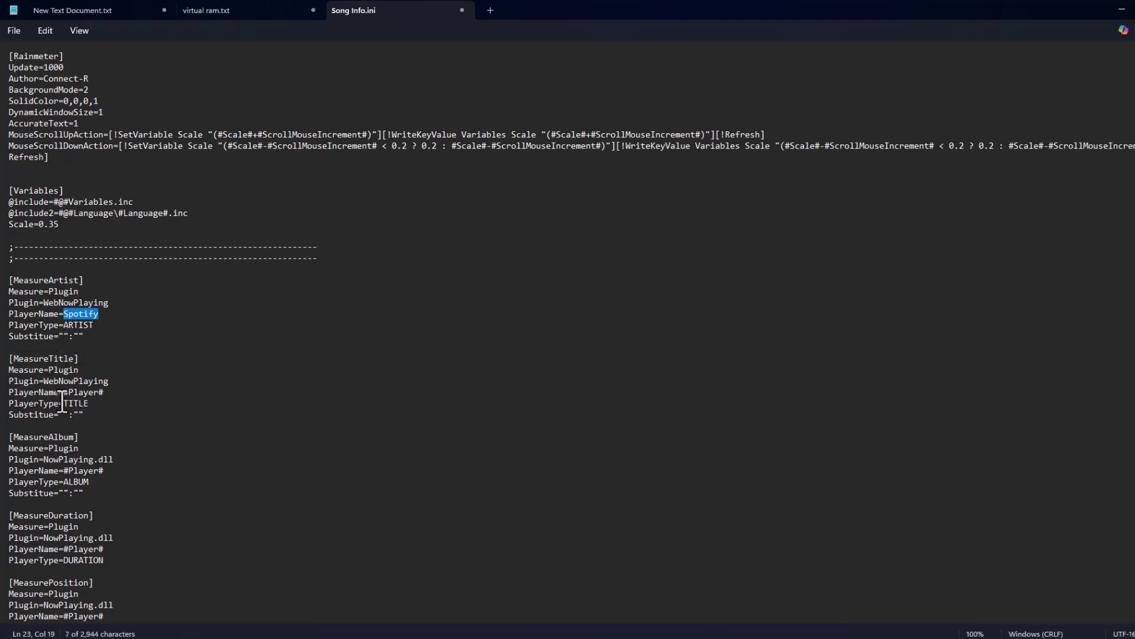
drag(64, 392, 106, 392)
key(ctrl+v)
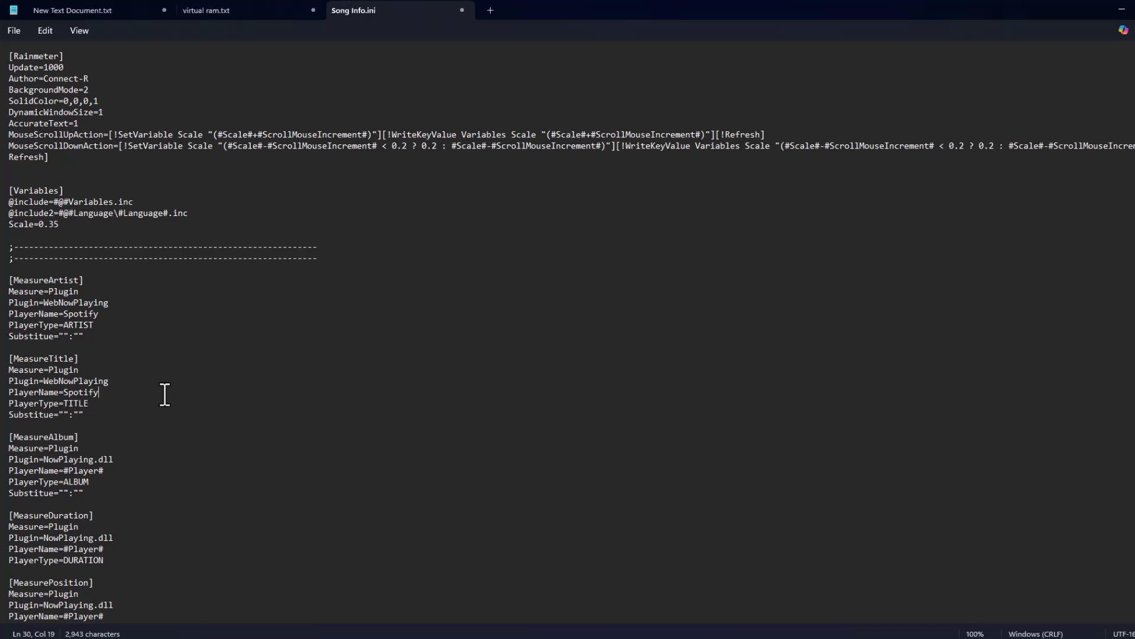
click(17, 32)
click(13, 128)
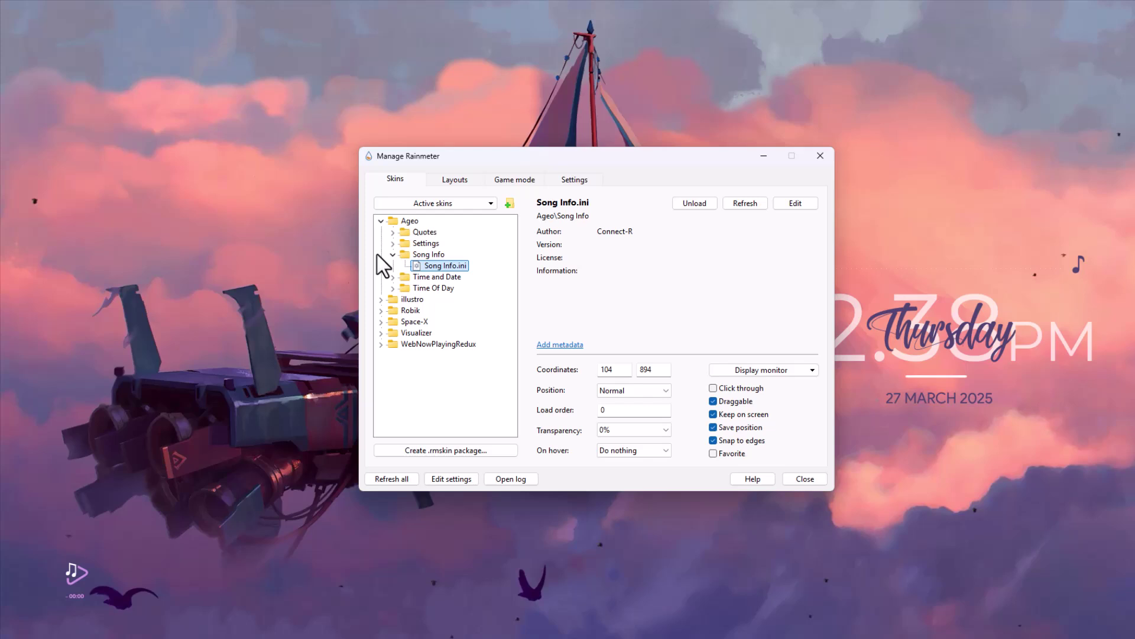
Step: Refresh the Song Info skin in Manage Rainmeter and minimize the manager window
click(740, 205)
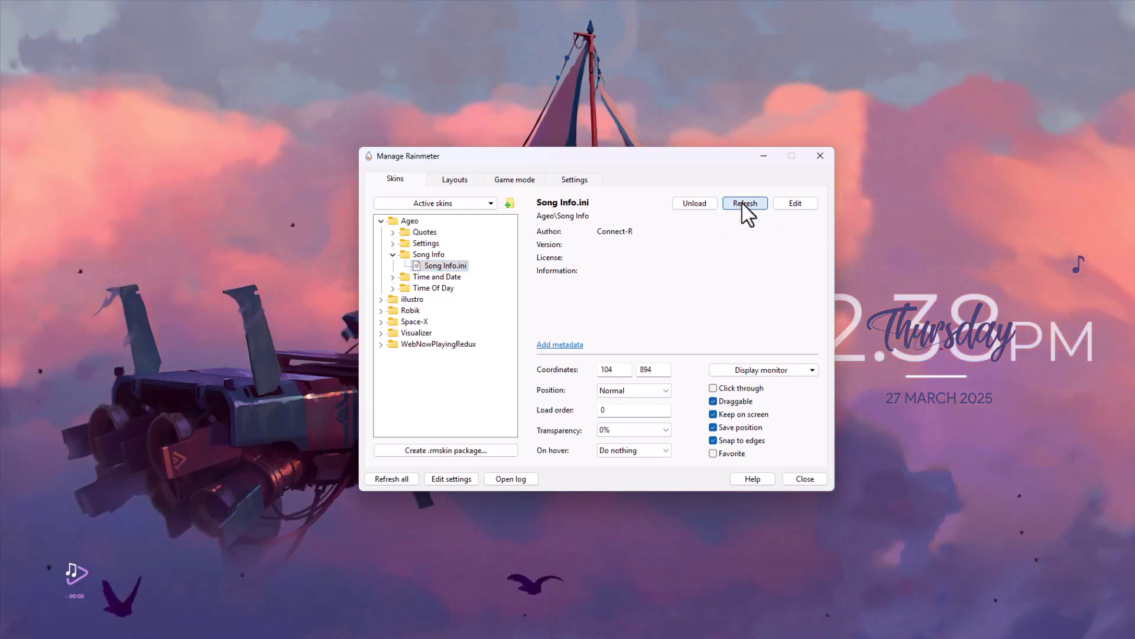
click(768, 156)
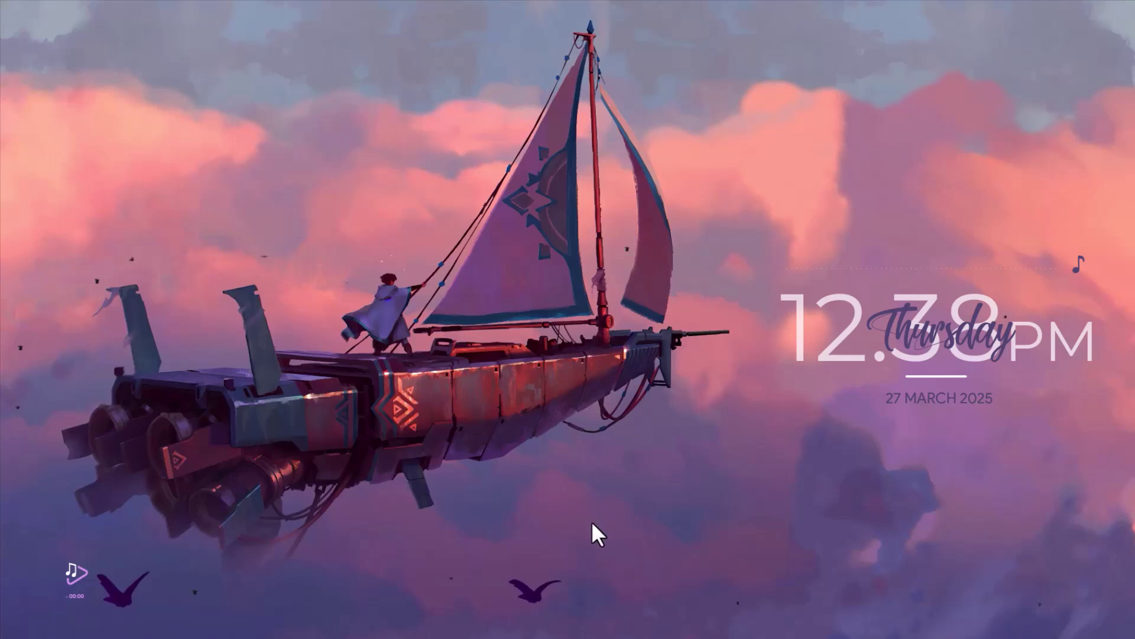
Step: Launch Spotify from search, play Vaarayo Vaarayo, and minimize Spotify to view the HARRIS JAYARAJ skin
key(super)
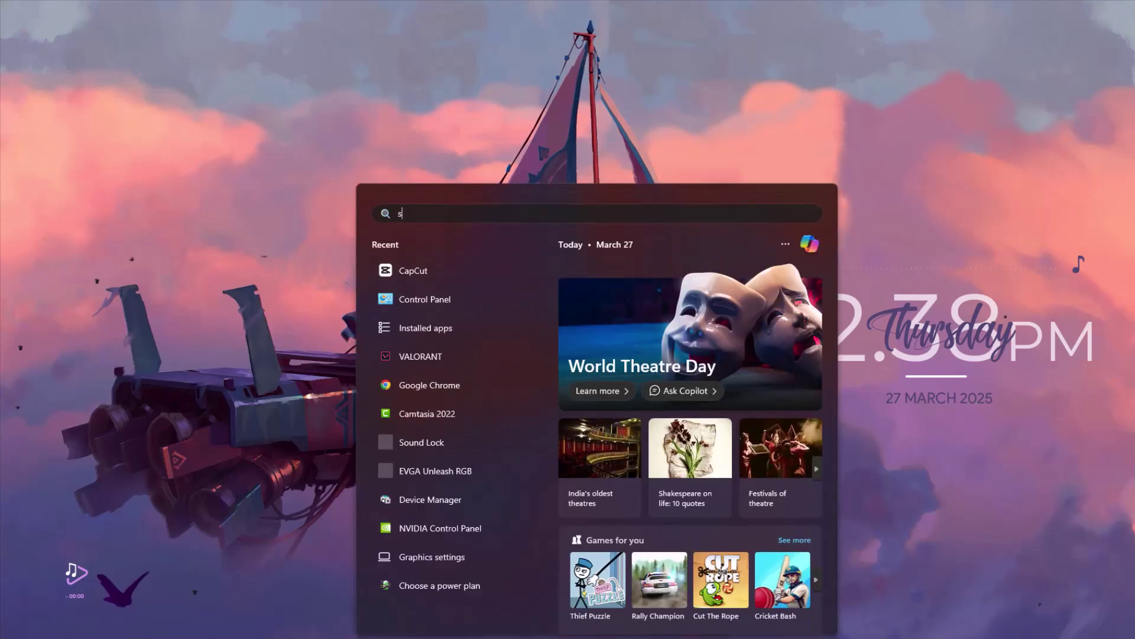
text(spotify)
key(Return)
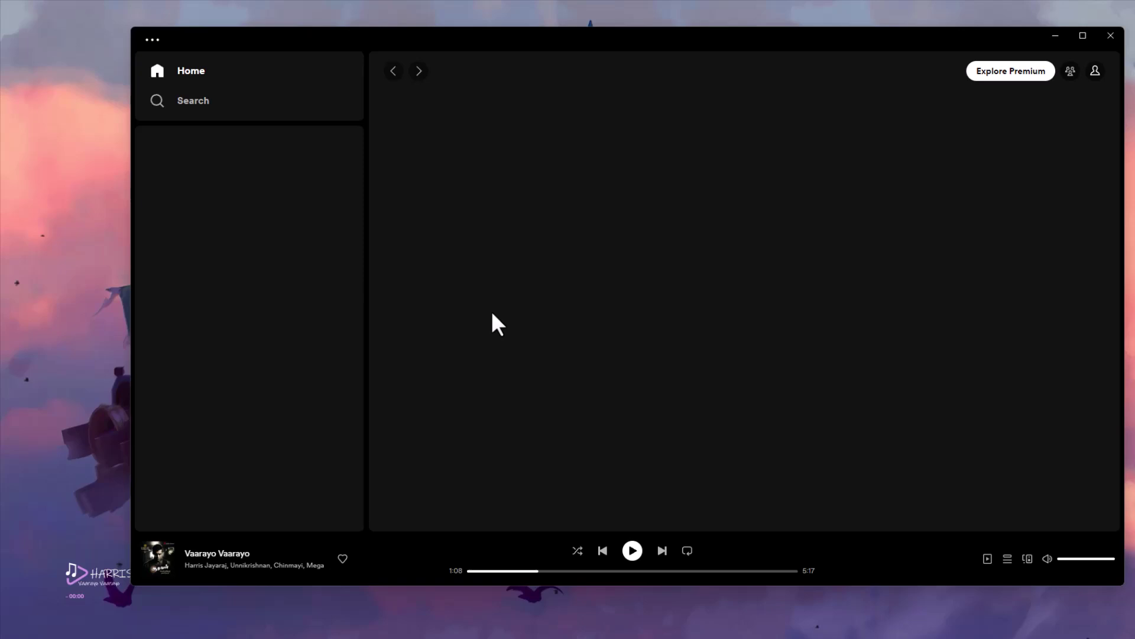
click(630, 550)
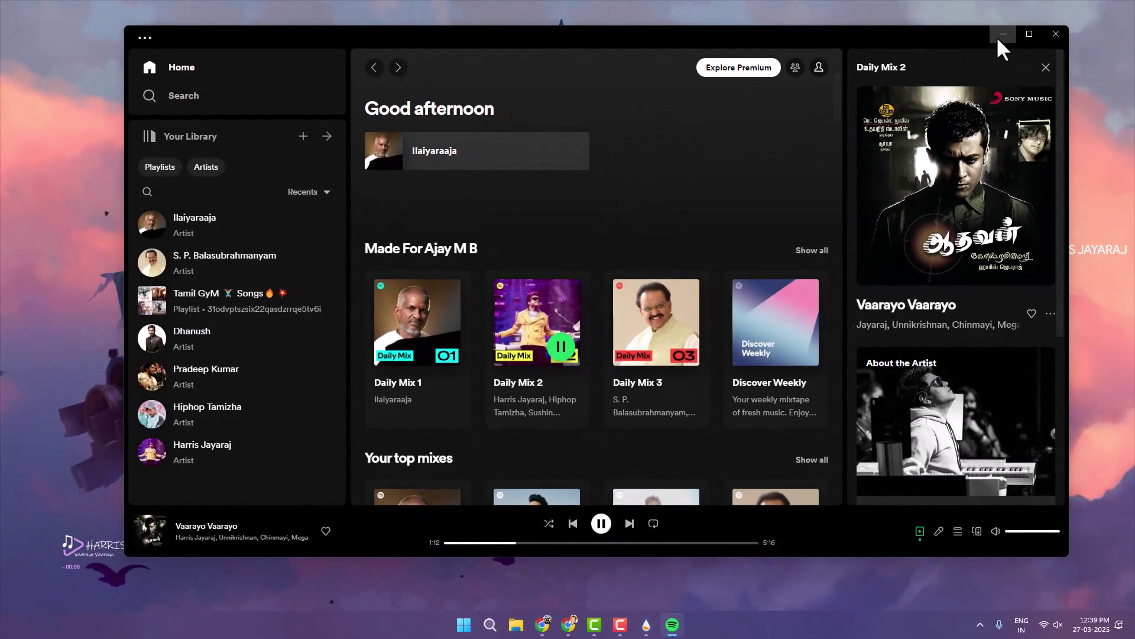
click(999, 39)
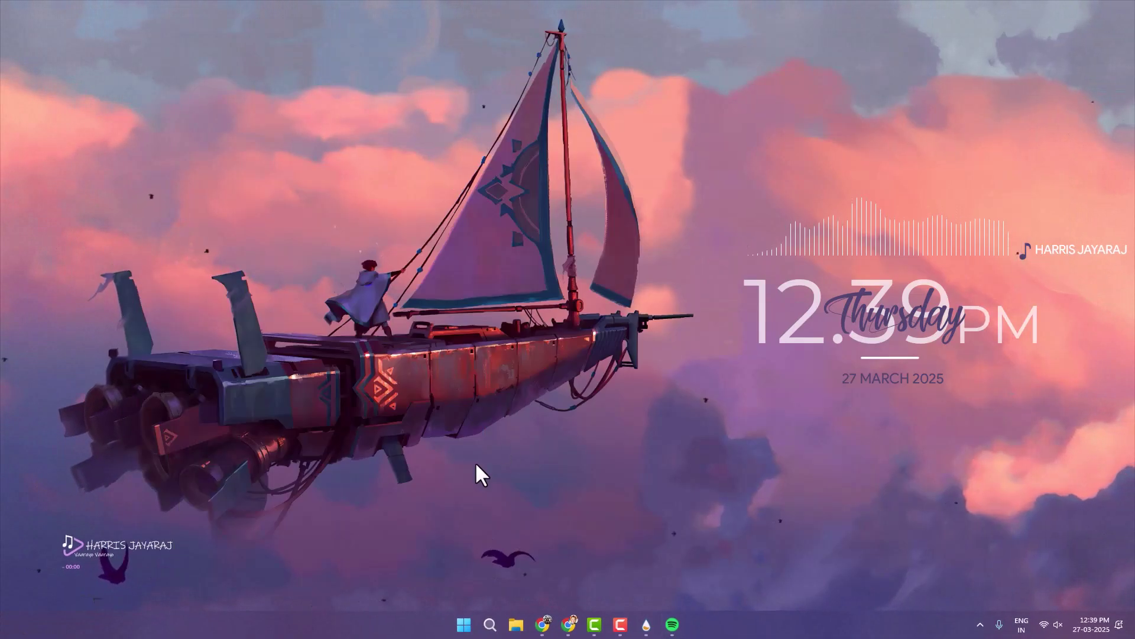